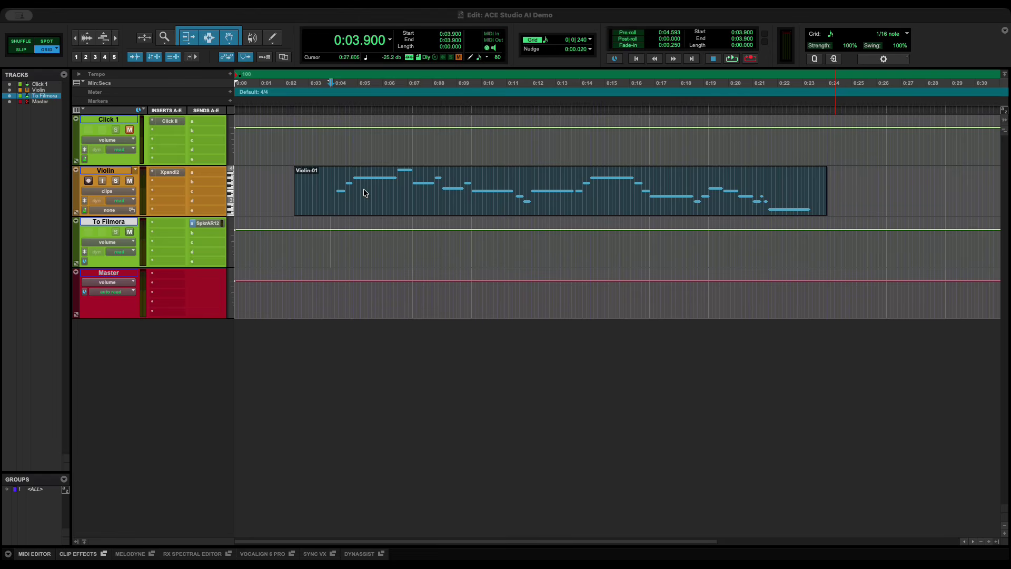
Play back the Violin clip, and duplicate the Violin track once with all of its data
{"action": "key", "text": "space"}
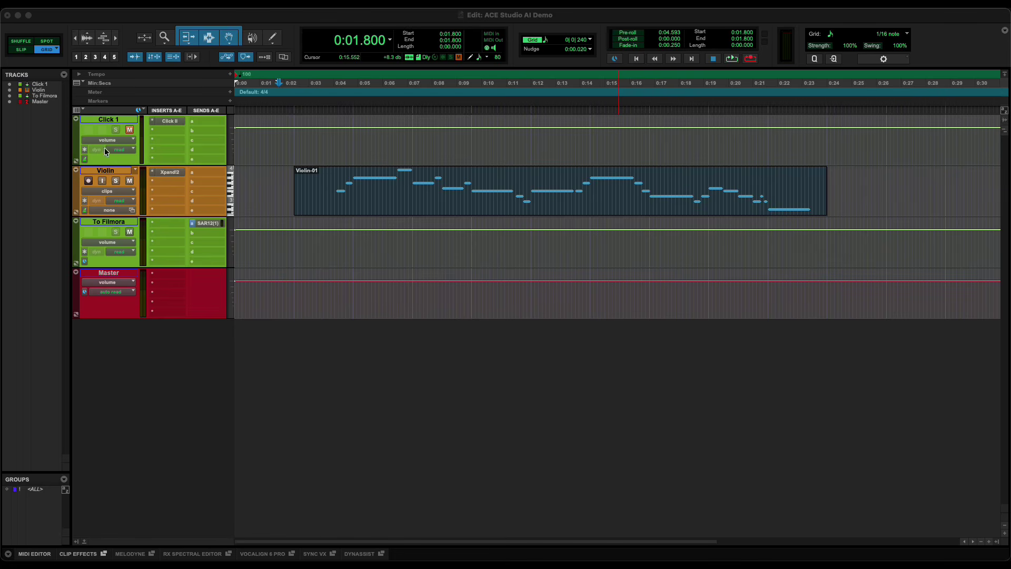
{"action": "left_click", "coordinate": [98, 171]}
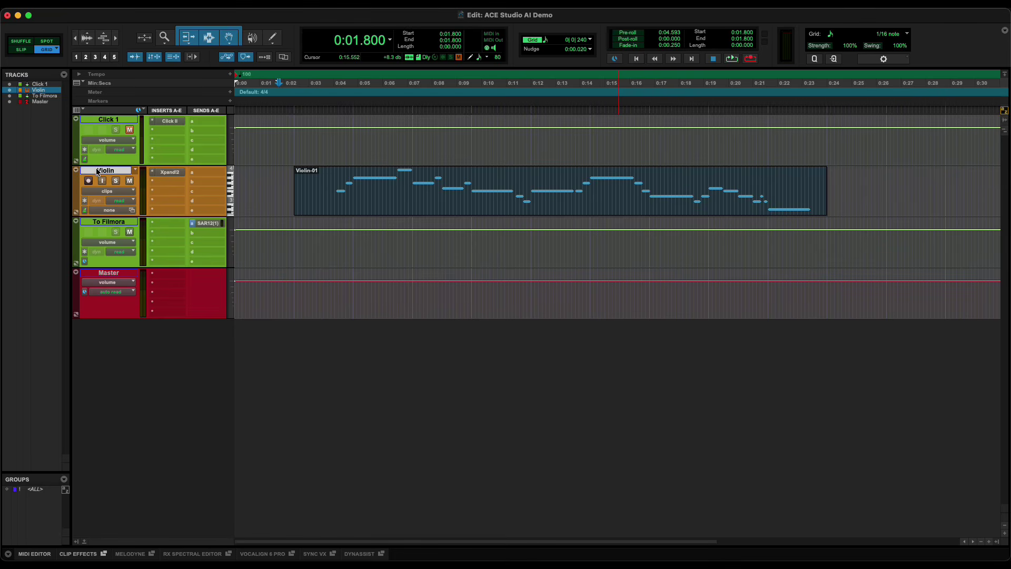
{"action": "key", "text": "alt+shift+d"}
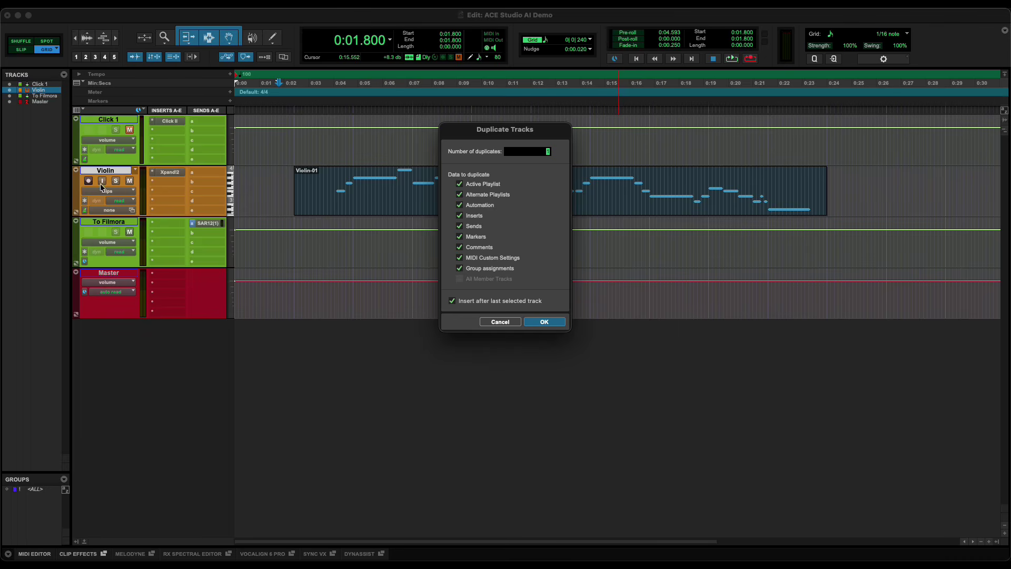
{"action": "left_click", "coordinate": [545, 322]}
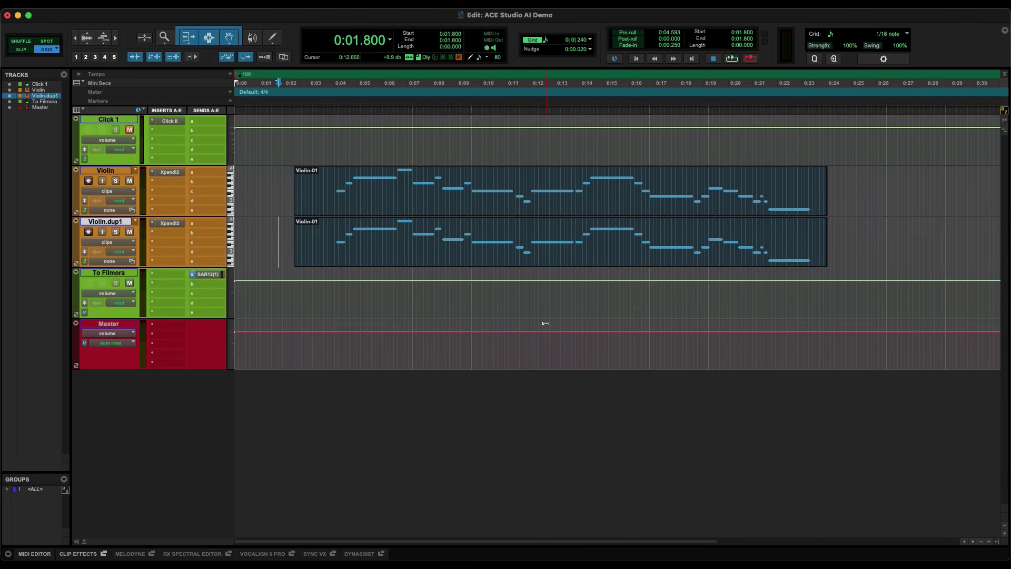
Hide the original Violin track and make it inactive, and remove the Xpand!2 instrument insert from the duplicate track
{"action": "right_click", "coordinate": [99, 171]}
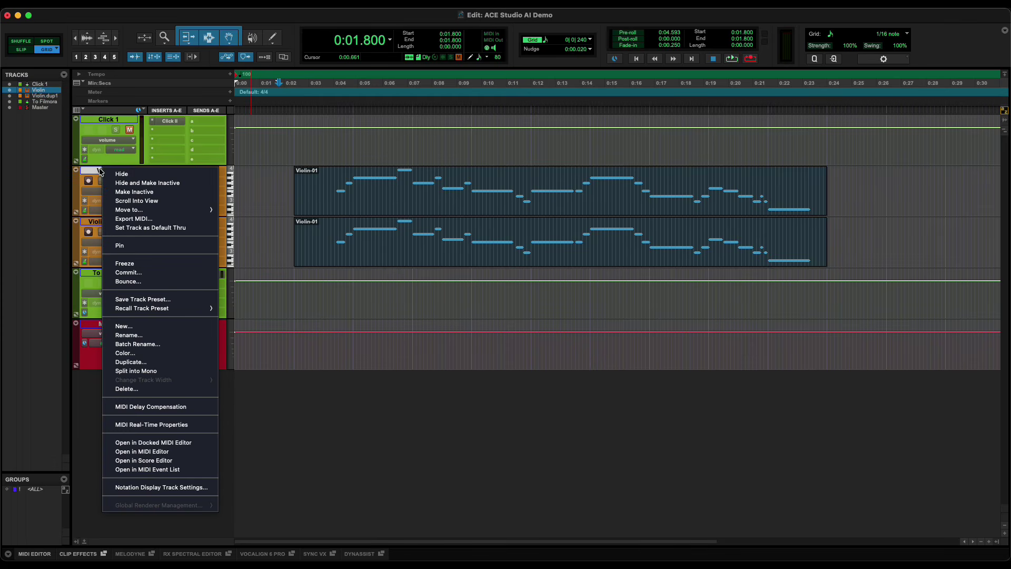
{"action": "left_click", "coordinate": [144, 185]}
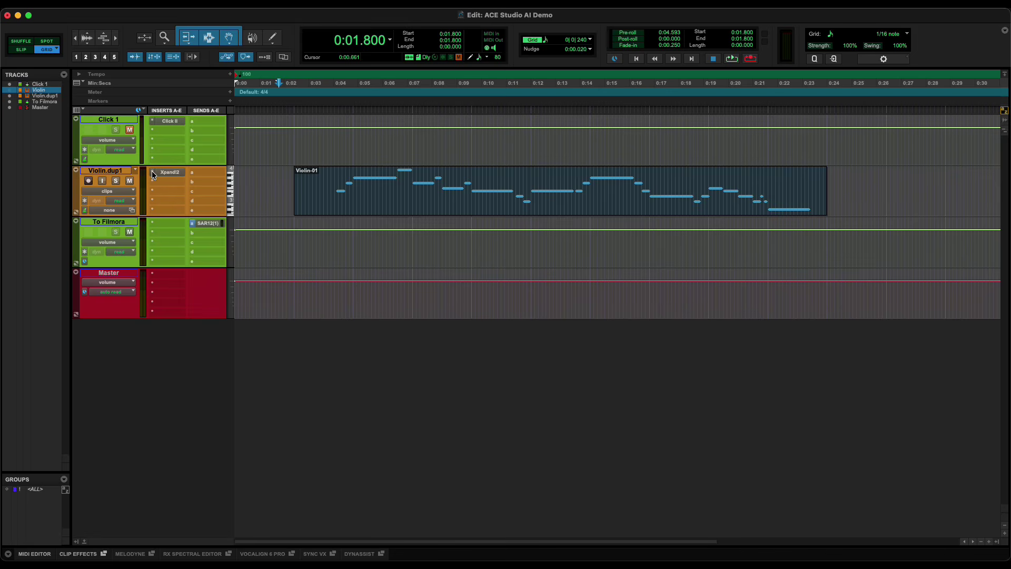
{"action": "left_click", "coordinate": [151, 172]}
{"action": "left_click", "coordinate": [180, 111]}
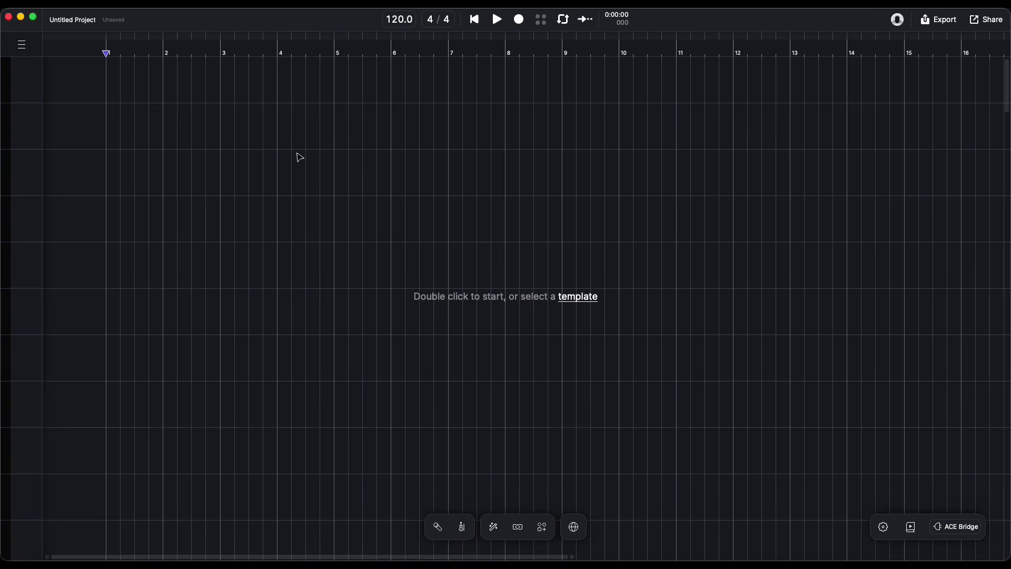
Minimize ACE Studio, switch back to Pro Tools, and insert the ACE Bridge 2 (stereo) plugin on the Violin.dup1 track
{"action": "left_click", "coordinate": [20, 17]}
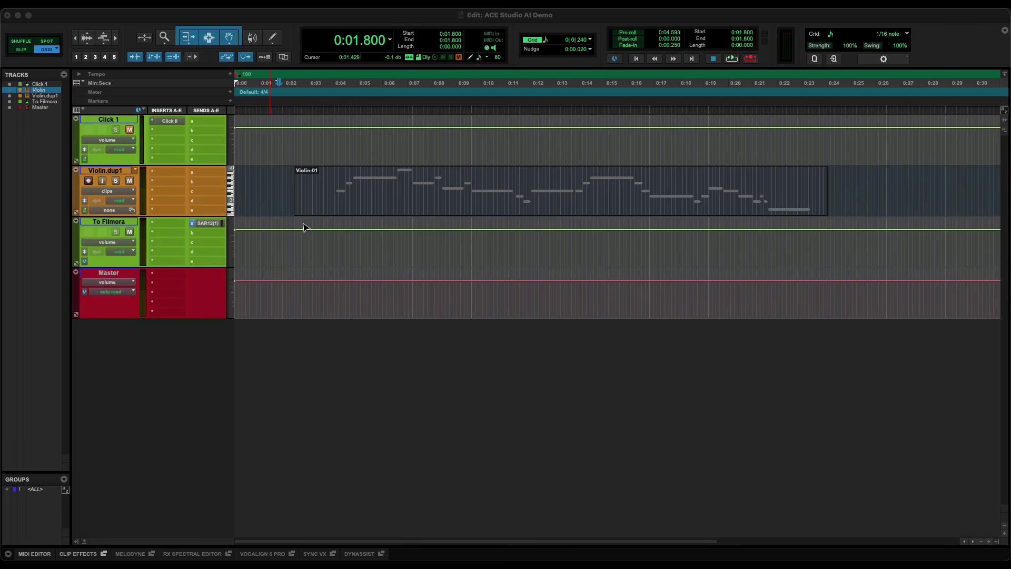
{"action": "left_click", "coordinate": [157, 172]}
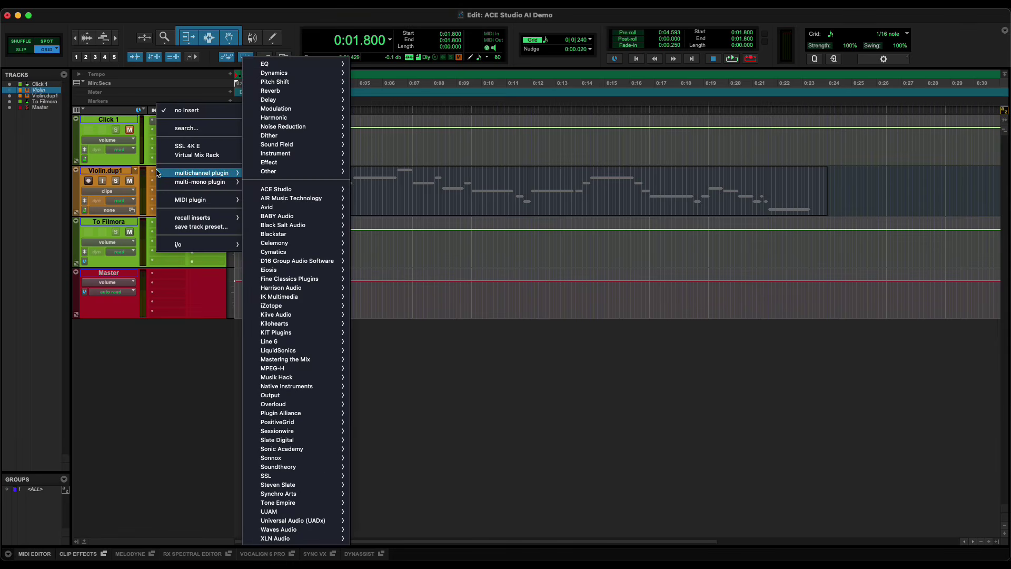
{"action": "left_click", "coordinate": [185, 128]}
{"action": "type", "text": "ace"}
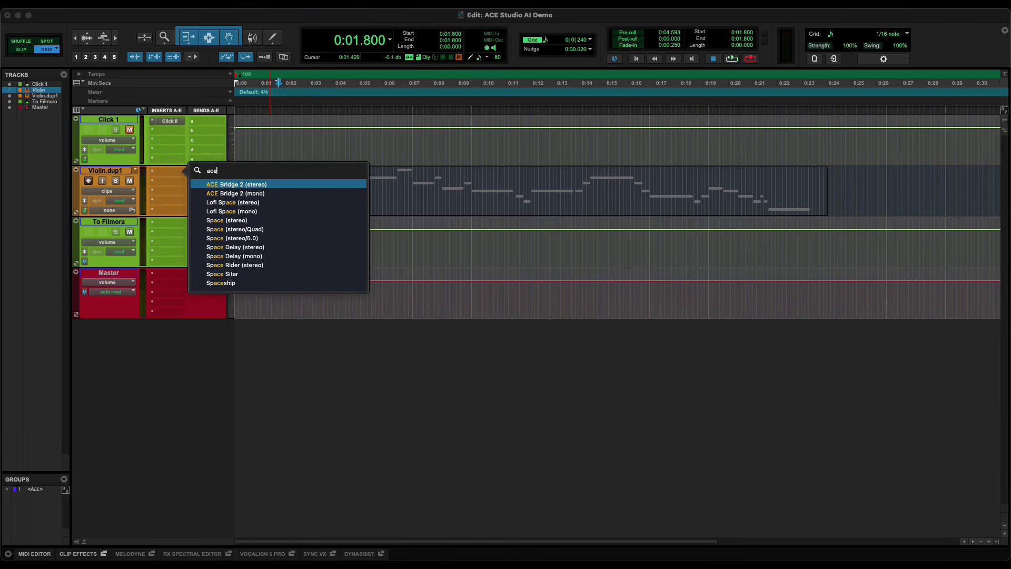
{"action": "left_click", "coordinate": [240, 186]}
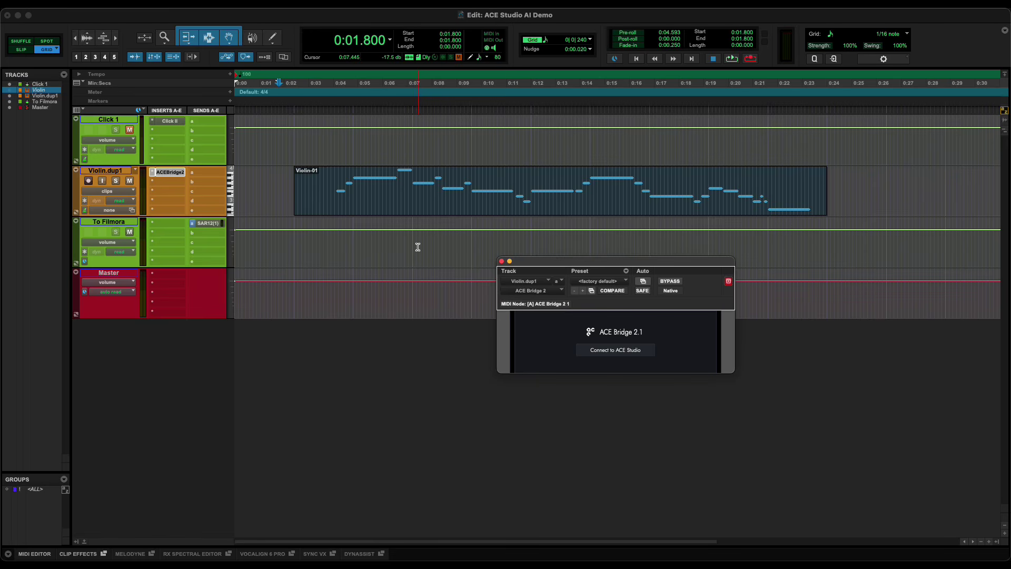
Connect ACE Bridge to ACE Studio and assign the pre-made strings instrument Violin - Gabriele Boschi
{"action": "left_click", "coordinate": [611, 351]}
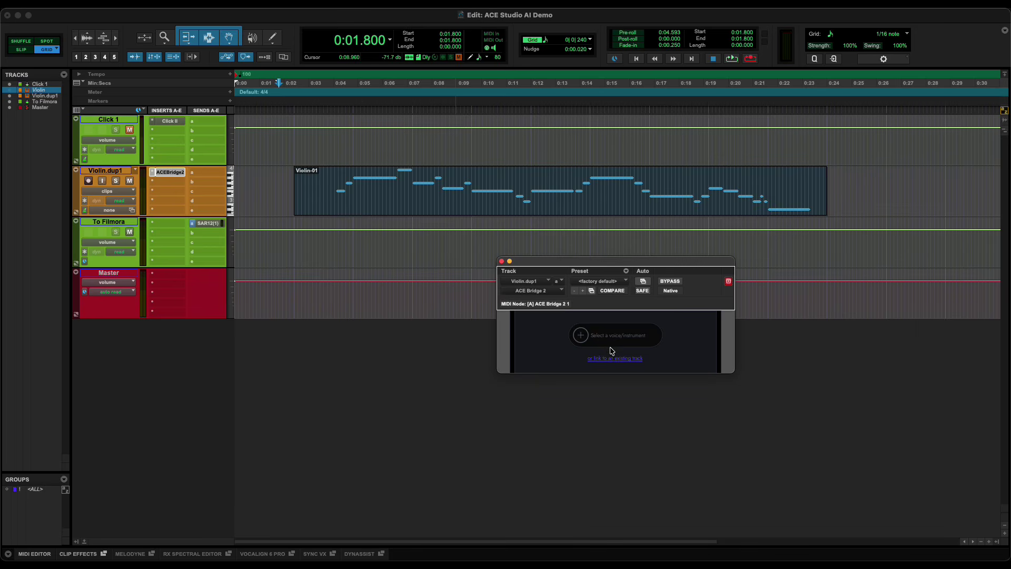
{"action": "left_click", "coordinate": [589, 337]}
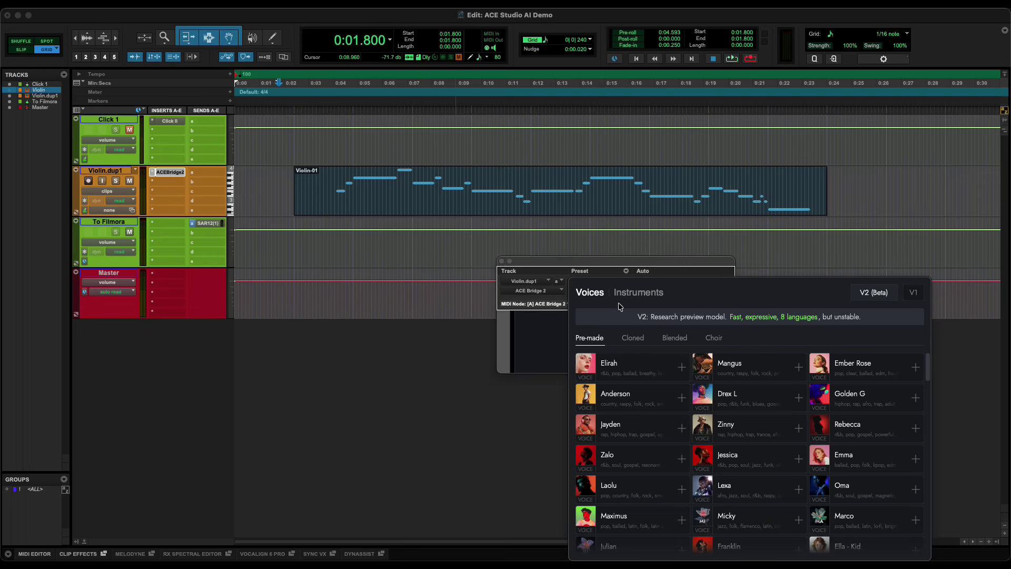
{"action": "left_click", "coordinate": [643, 295]}
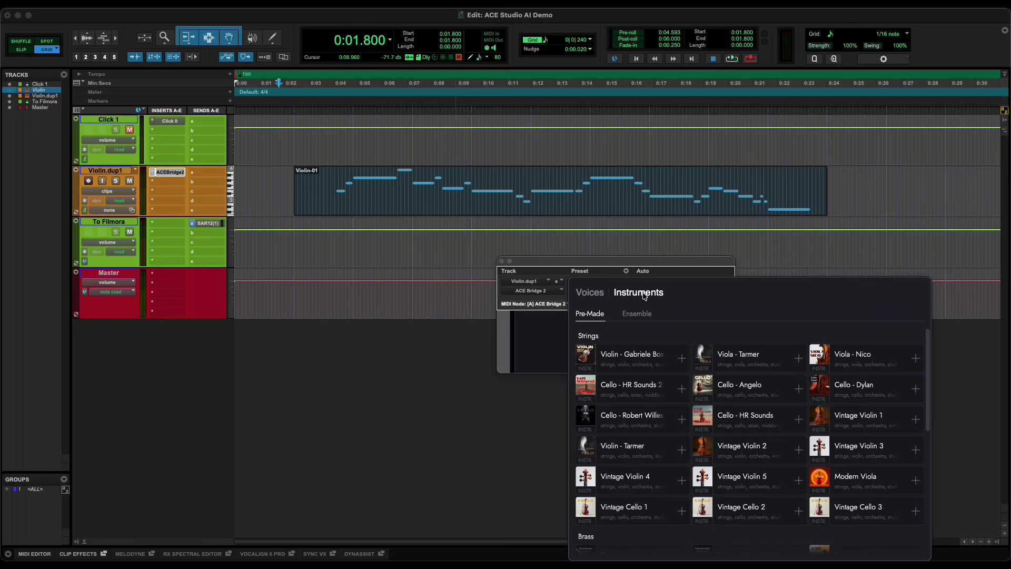
{"action": "left_click", "coordinate": [682, 359]}
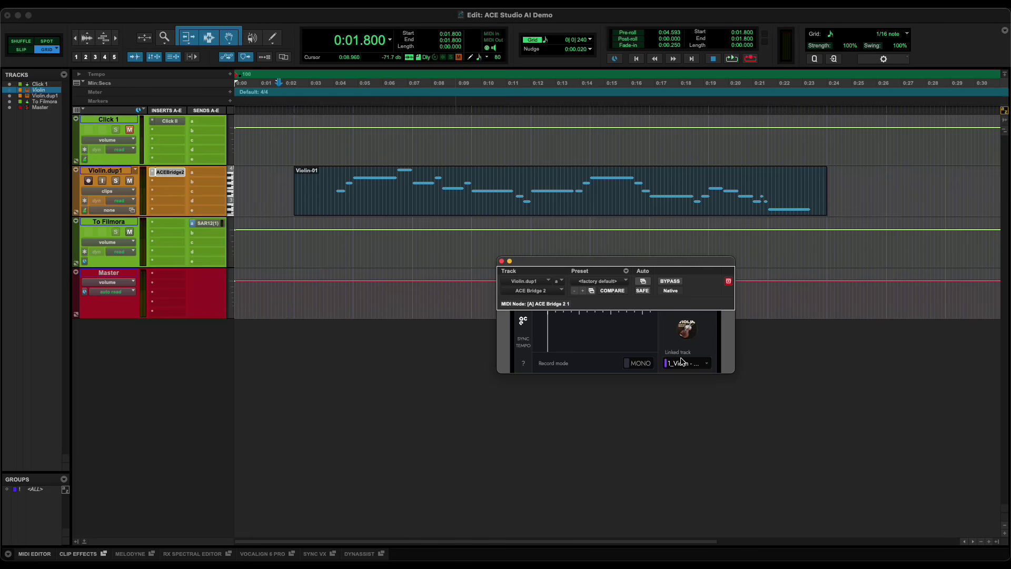
Enable tempo sync to ACE during playback in ACE Bridge and close the sync dialog
{"action": "left_click", "coordinate": [524, 323]}
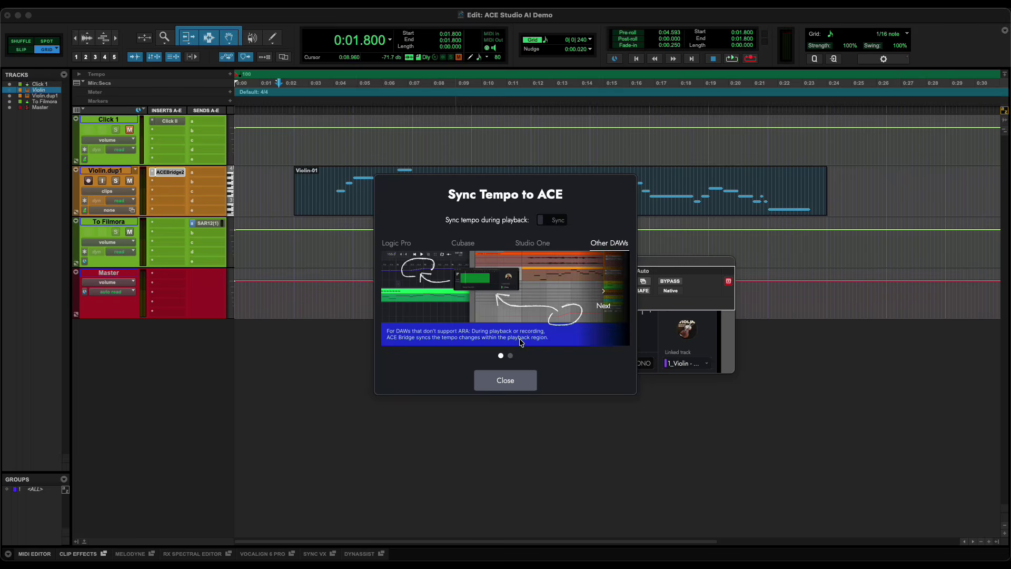
{"action": "left_click", "coordinate": [548, 224]}
{"action": "left_click", "coordinate": [498, 380]}
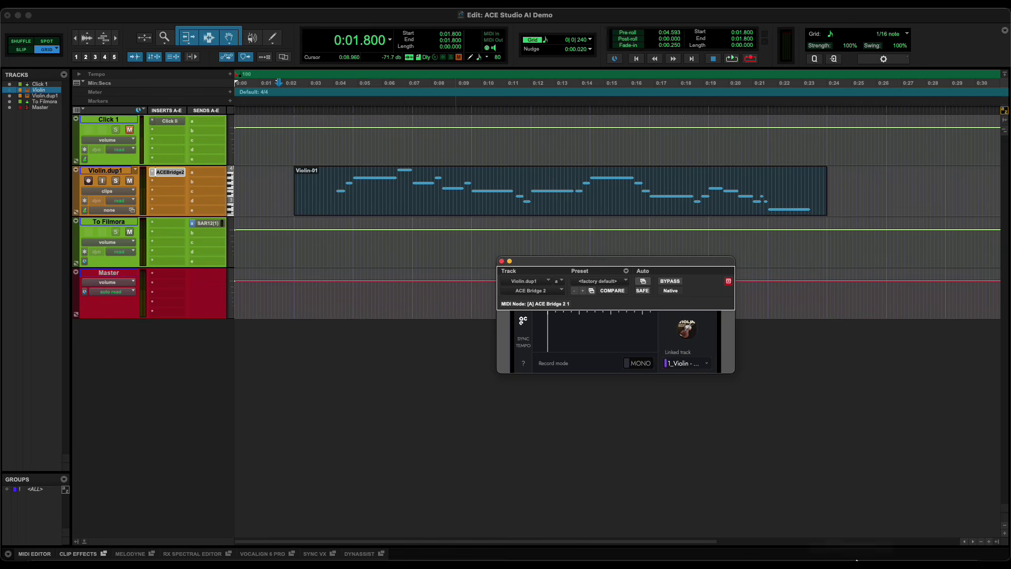
Switch to ACE Studio and record the violin MIDI part from Pro Tools into the linked track
{"action": "mouse_move", "coordinate": [856, 560]}
{"action": "left_click", "coordinate": [942, 542]}
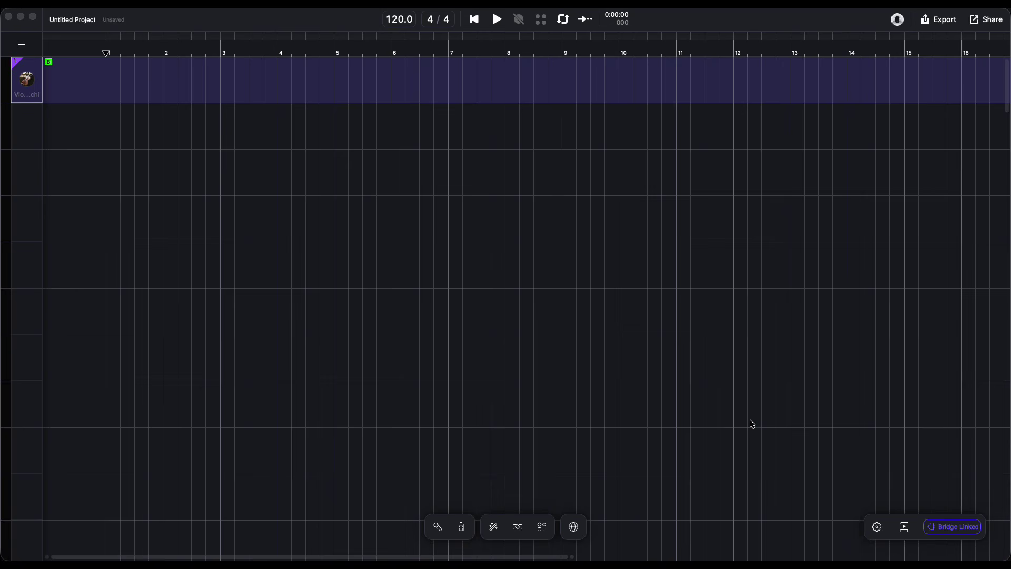
{"action": "key", "text": "r"}
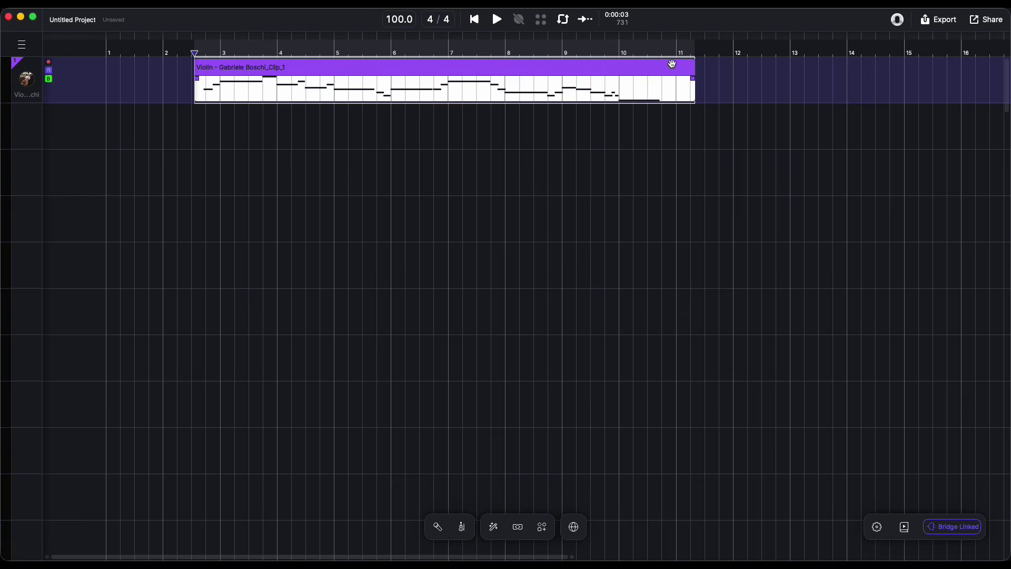
Open the recorded violin clip in the note editor, play it through, and close the editor
{"action": "double_click", "coordinate": [370, 67]}
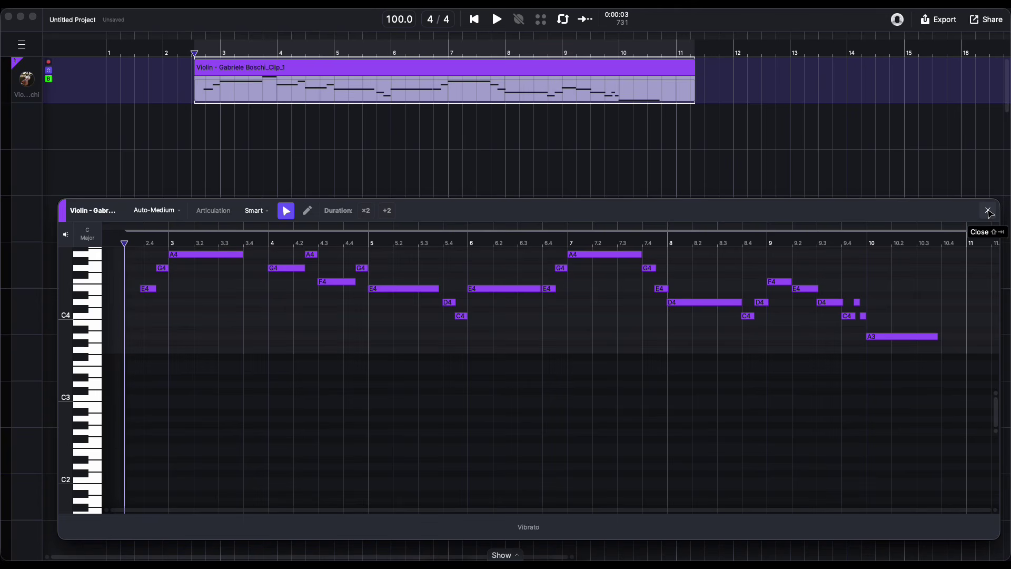
{"action": "key", "text": "space"}
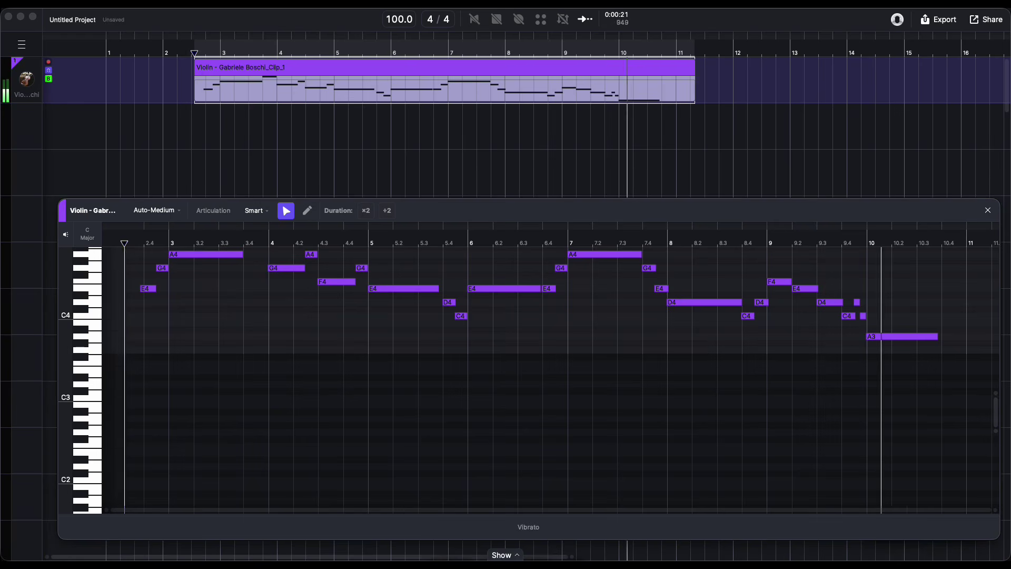
{"action": "key", "text": "space"}
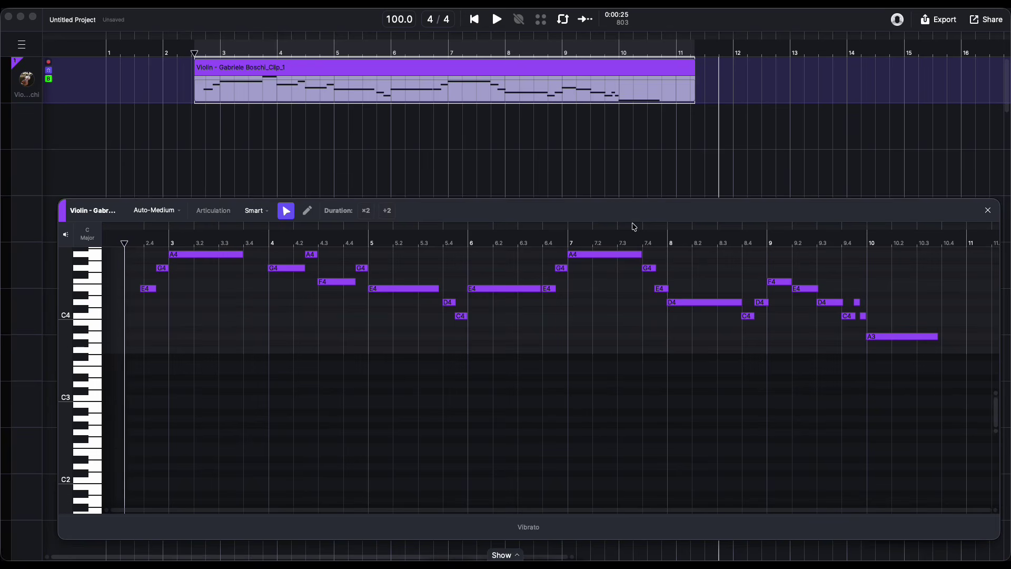
{"action": "left_click", "coordinate": [988, 210]}
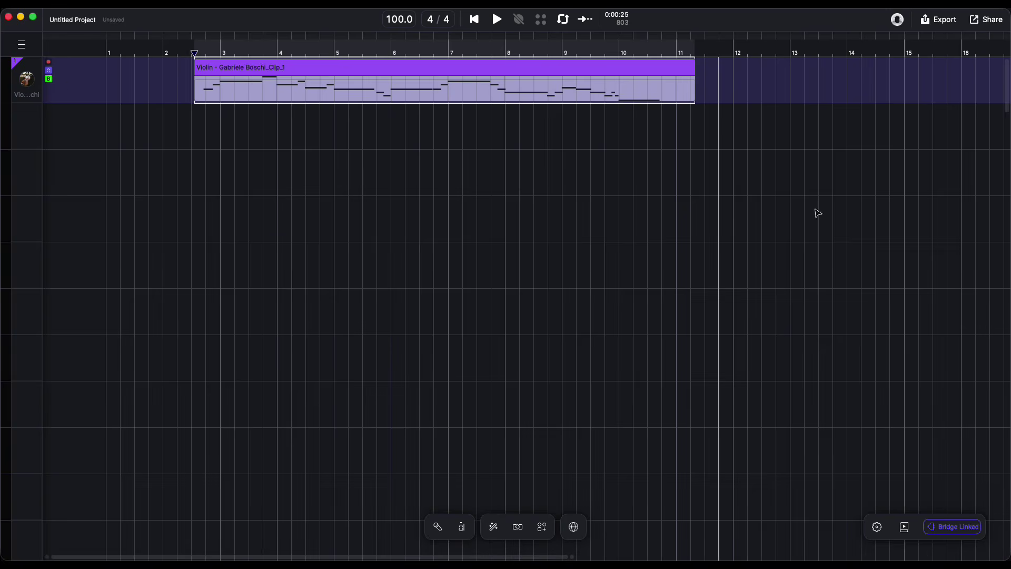
Replace the violin track's AI instrument with Vintage Violin 1 from the pre-made strings and play the clip
{"action": "left_click", "coordinate": [26, 79]}
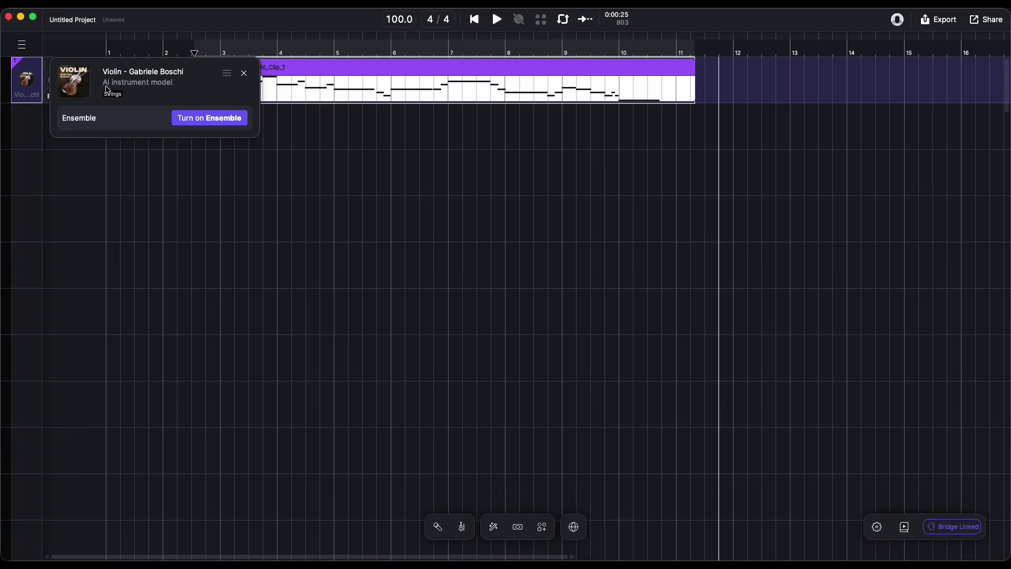
{"action": "left_click", "coordinate": [76, 84]}
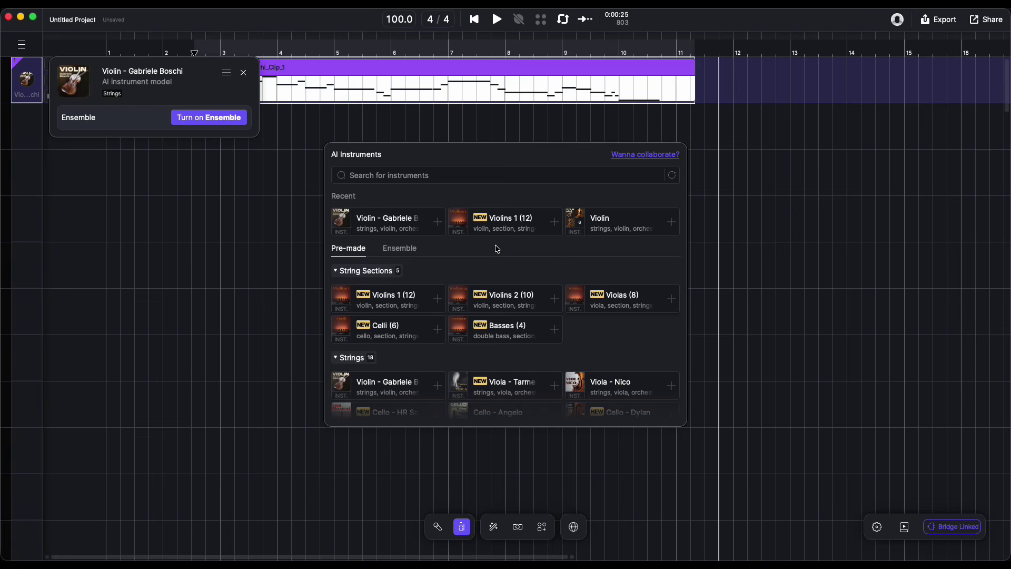
{"action": "scroll", "coordinate": [610, 347], "scroll_direction": "down", "scroll_amount": 2}
{"action": "scroll", "coordinate": [610, 348], "scroll_direction": "down", "scroll_amount": 2}
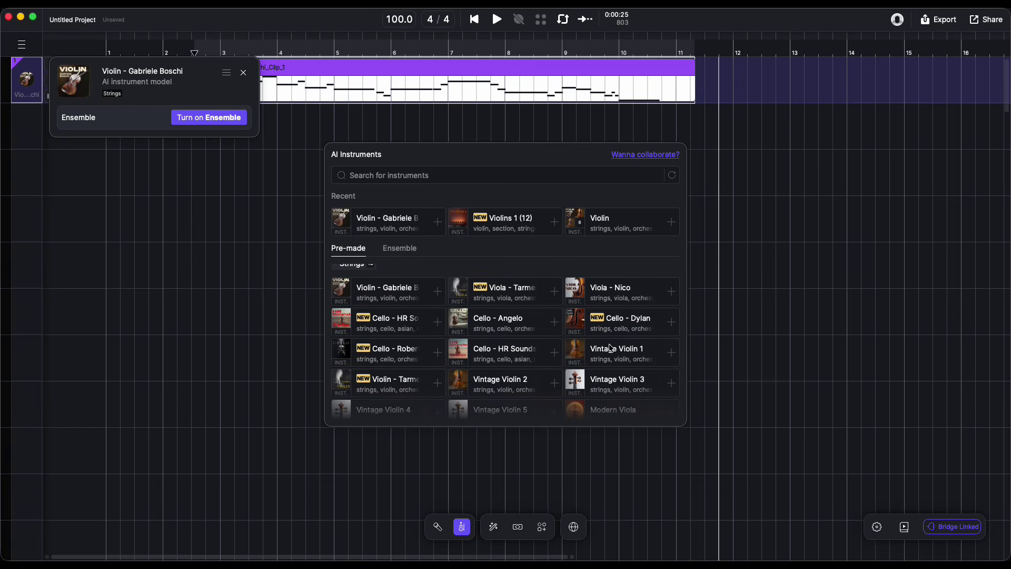
{"action": "scroll", "coordinate": [610, 348], "scroll_direction": "down", "scroll_amount": 3}
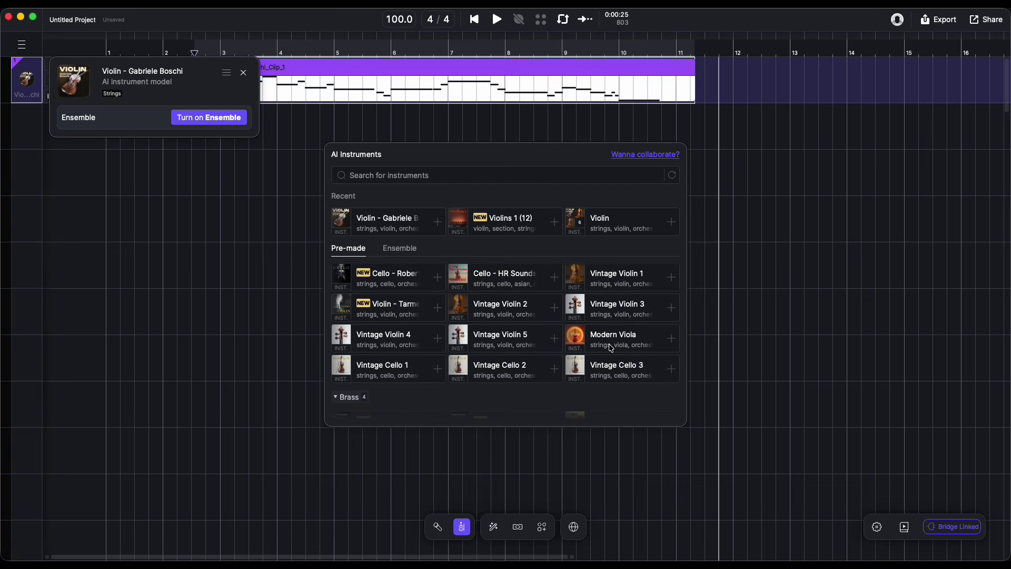
{"action": "left_click", "coordinate": [672, 279]}
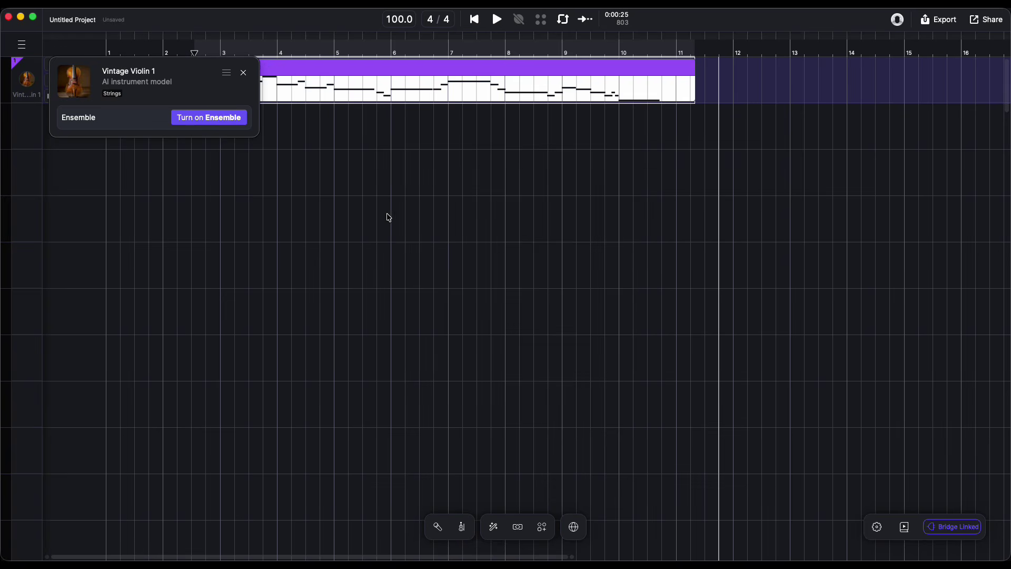
{"action": "left_click", "coordinate": [244, 73]}
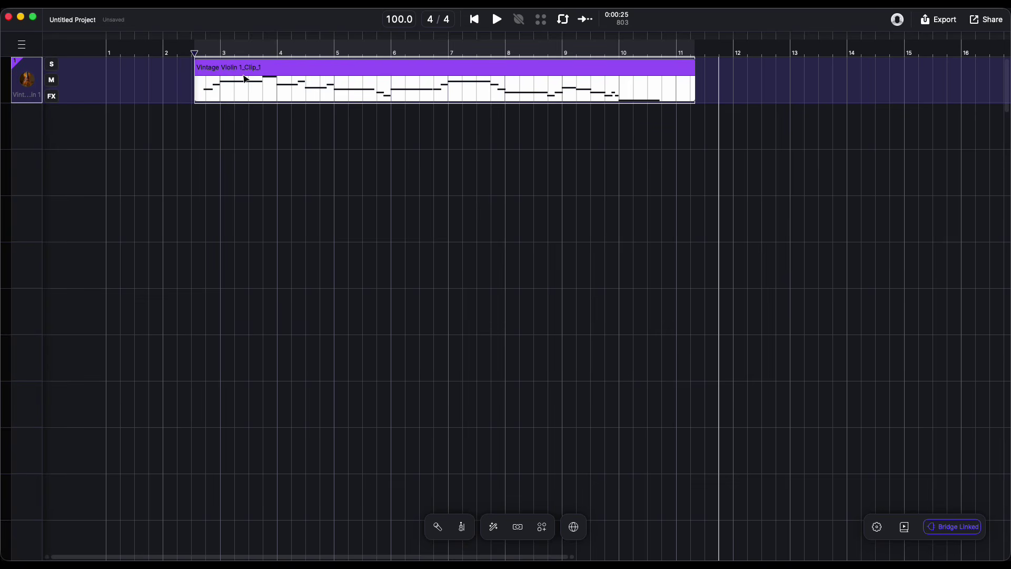
{"action": "key", "text": "space"}
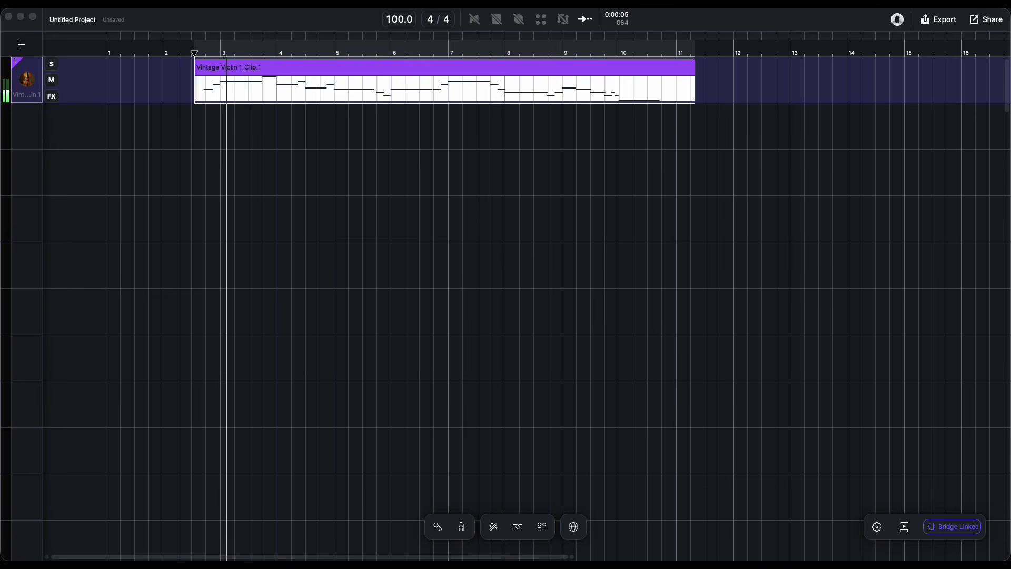